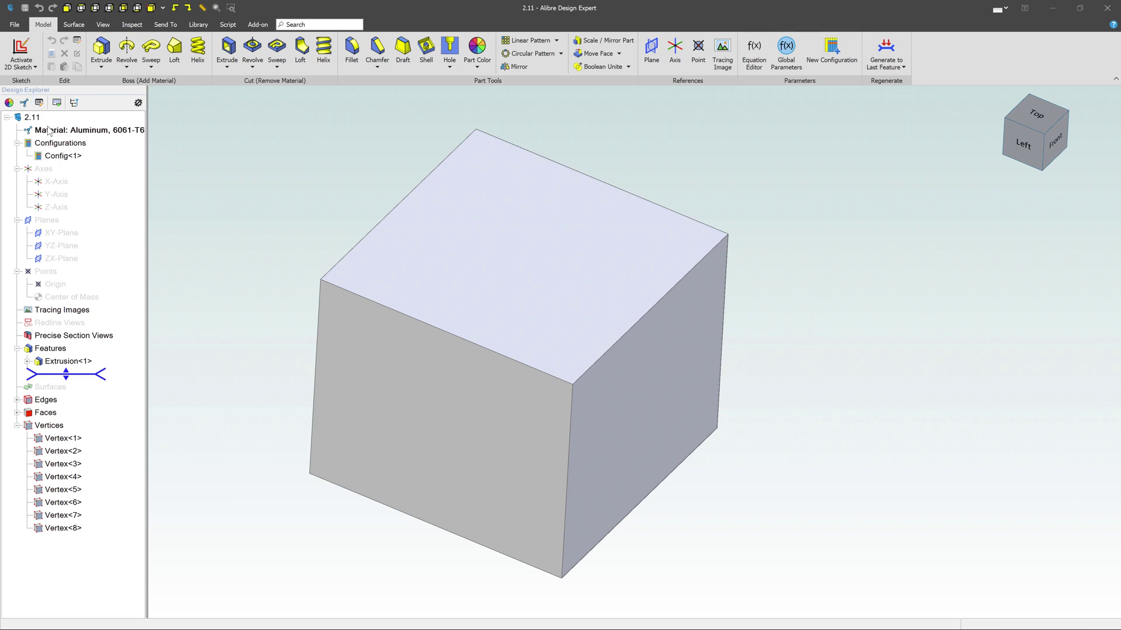
Step: Replace the part's Aluminum, 6061-T6 material with Bronze - phosphor from the Material Library
click(75, 134)
right_click(73, 129)
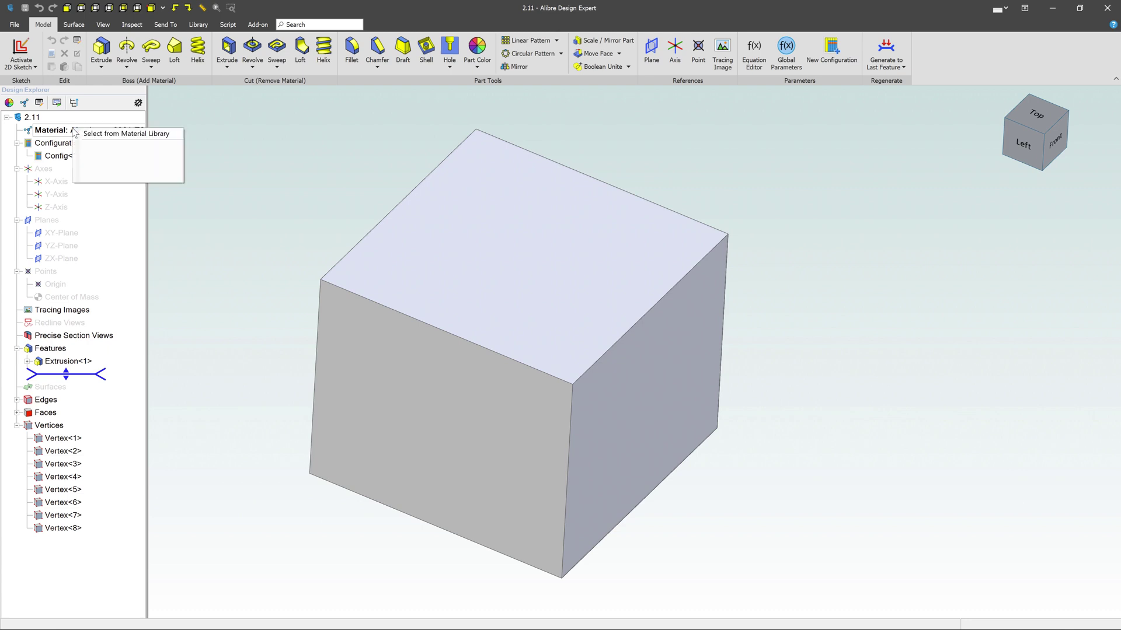
click(91, 135)
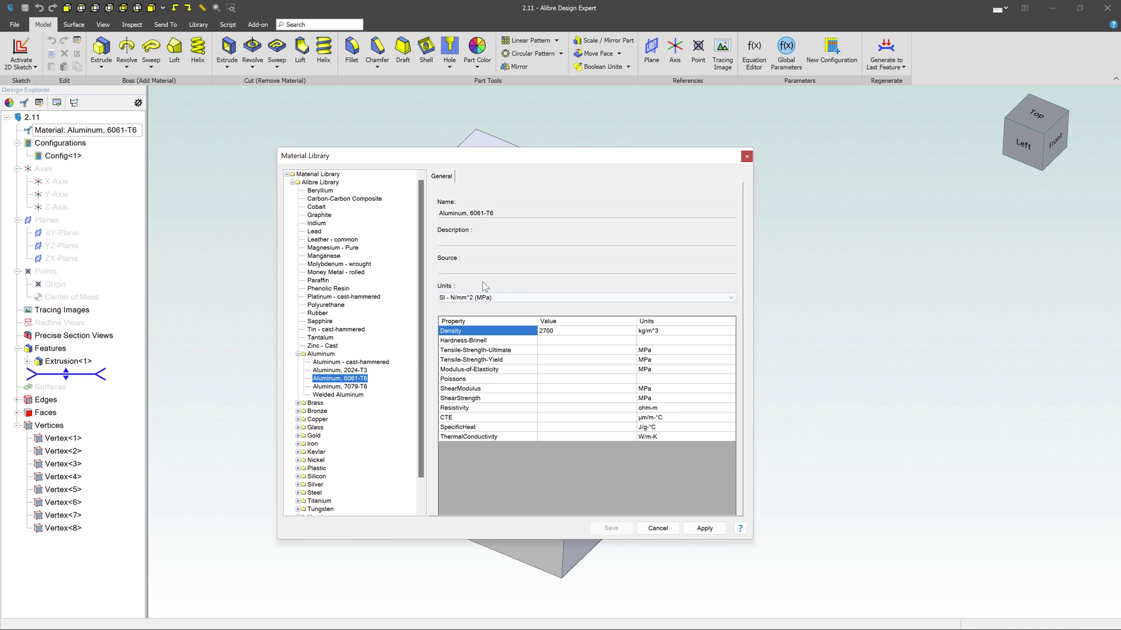
double_click(303, 412)
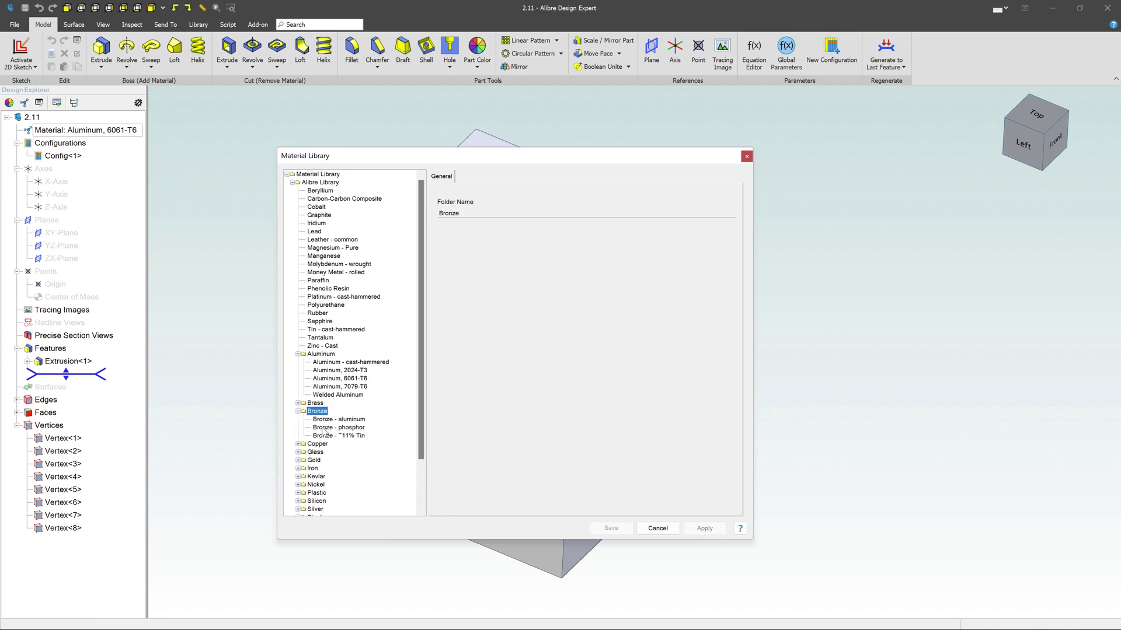
click(324, 427)
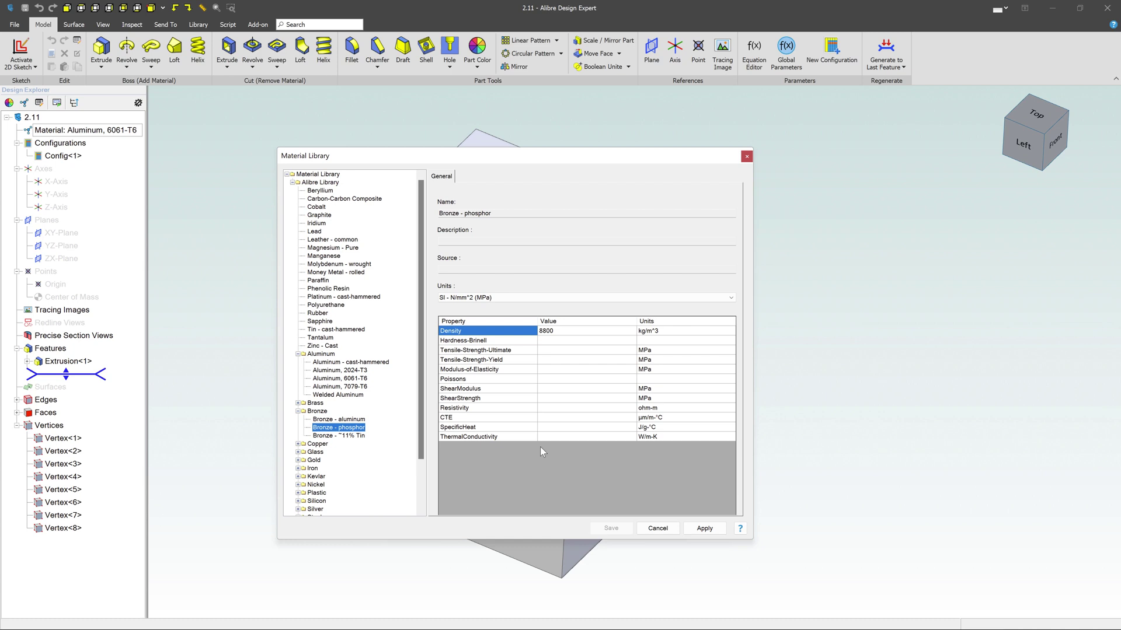
scroll(422, 398, down, 3)
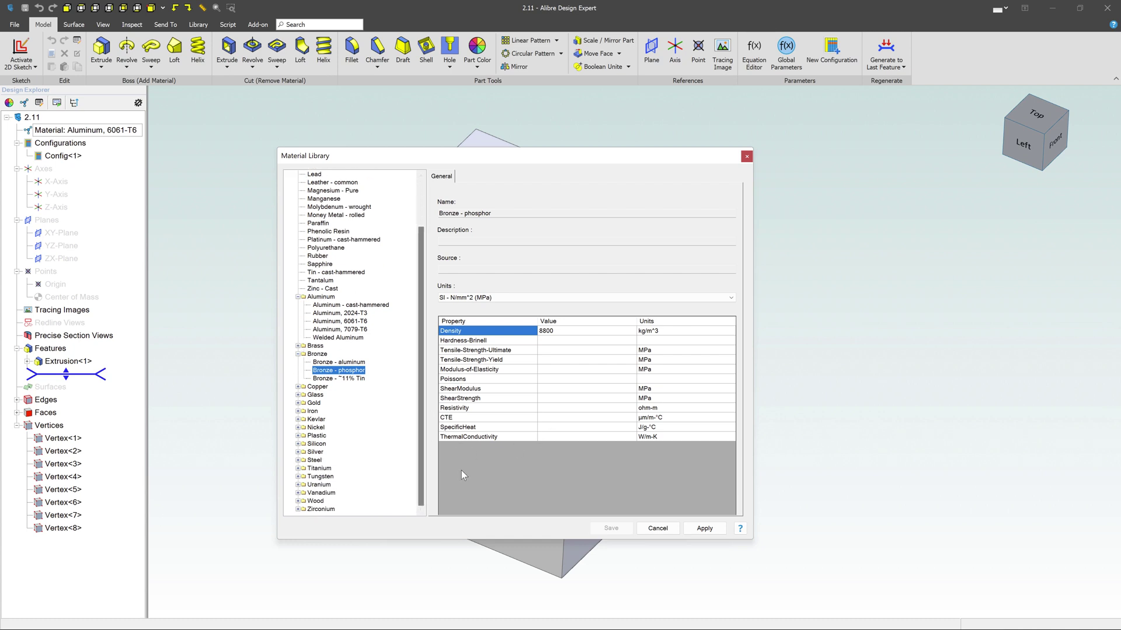
click(698, 532)
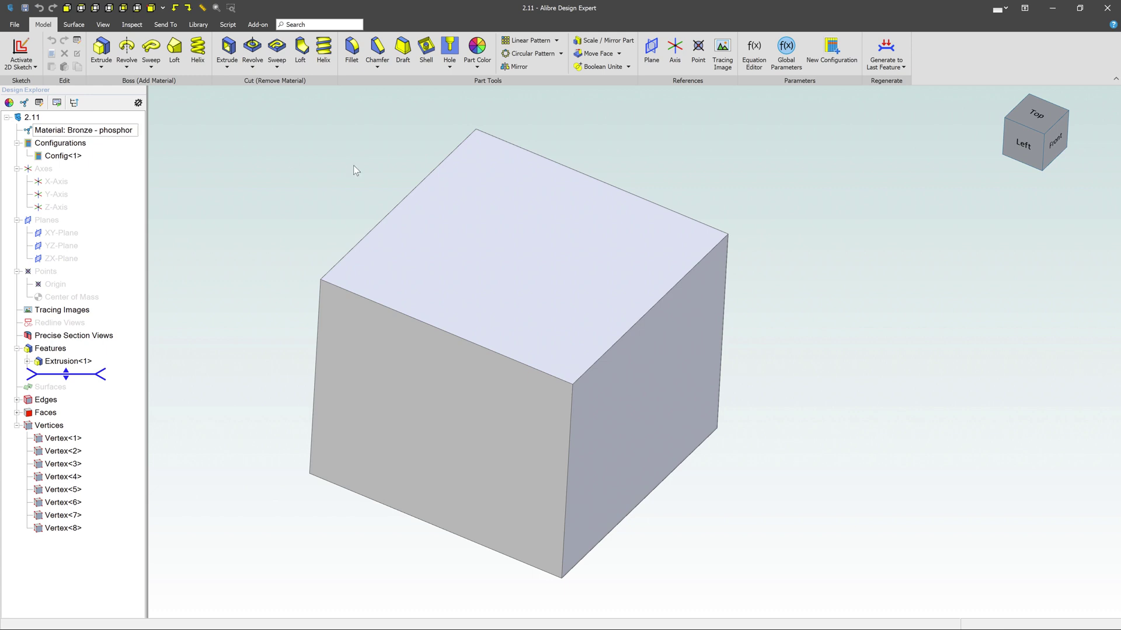
Step: In Part Color, choose the bright blue basic swatch (Red 0, Green 128, Blue 255) for the part
click(479, 53)
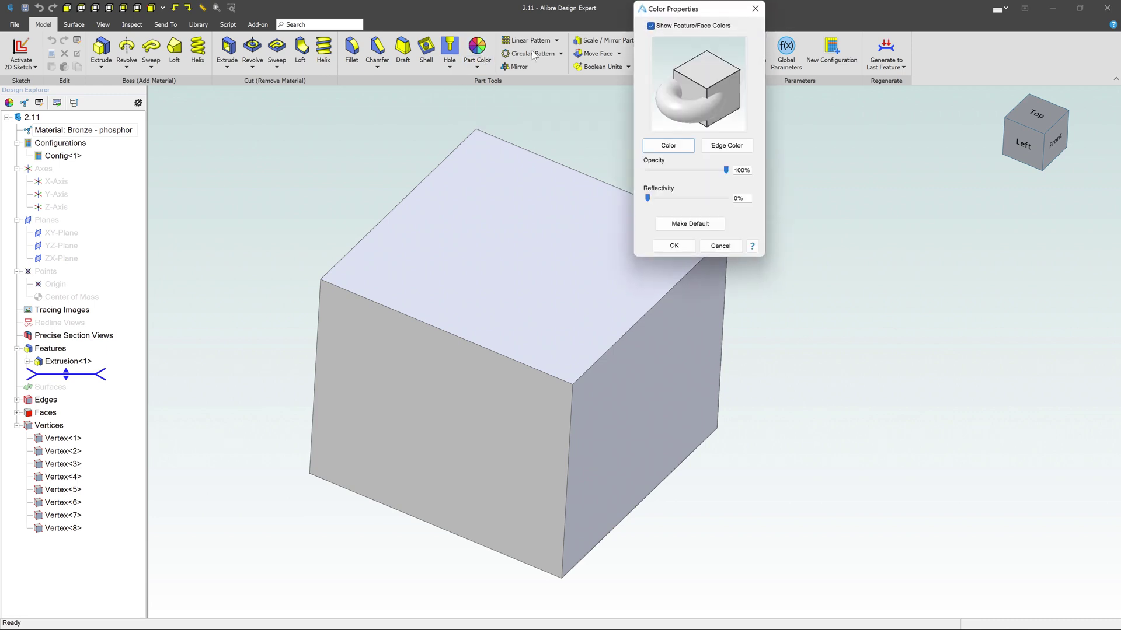
drag(693, 14, 815, 200)
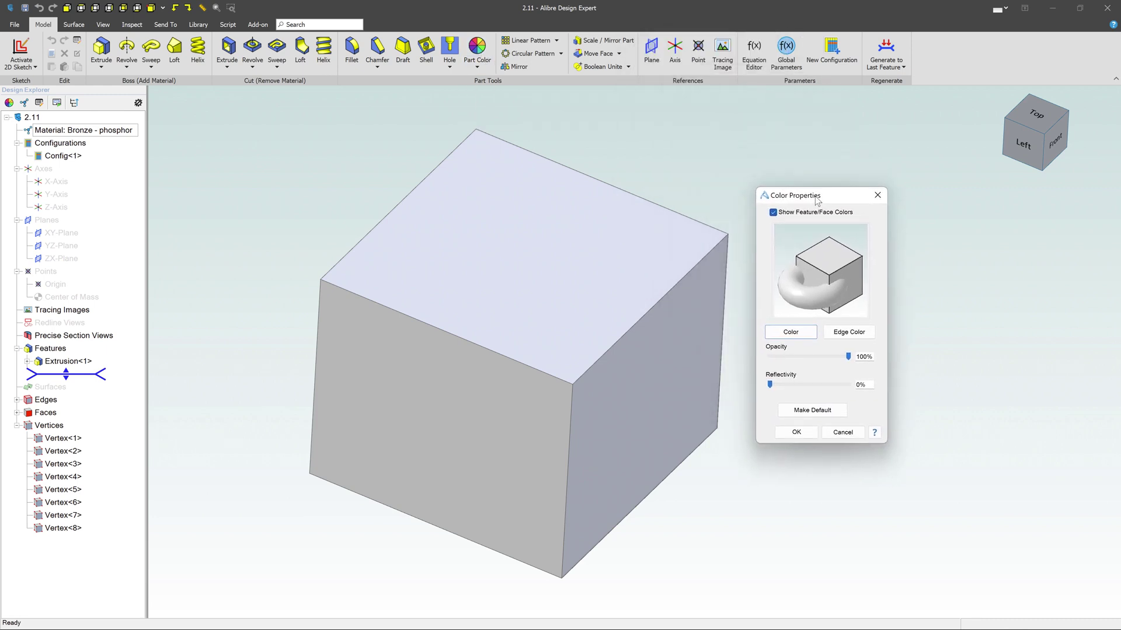
click(803, 338)
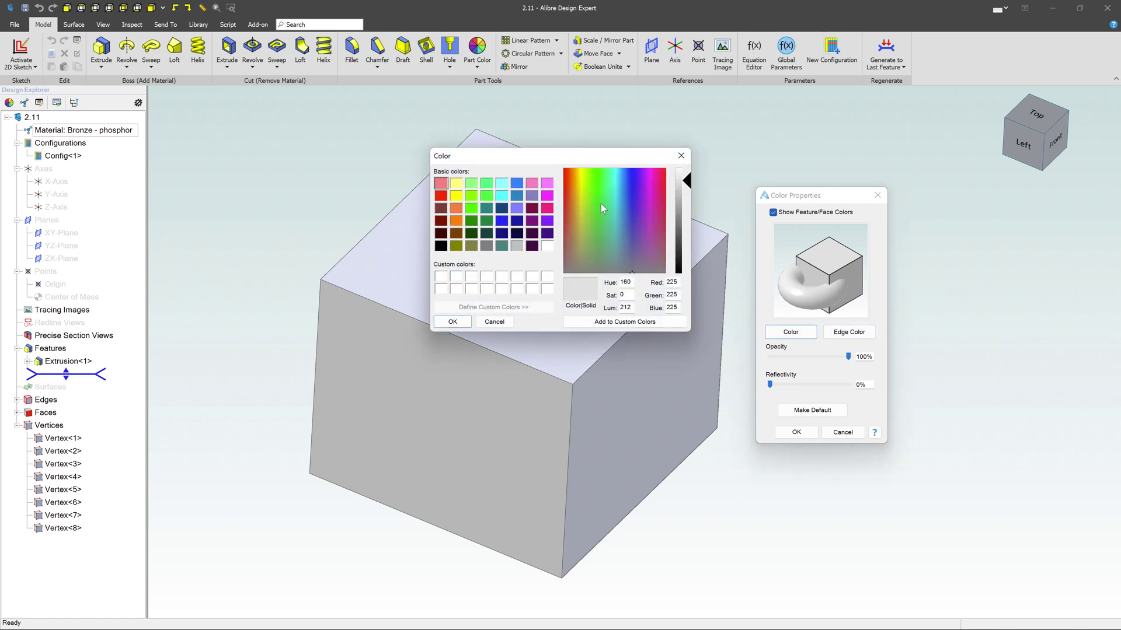
click(627, 196)
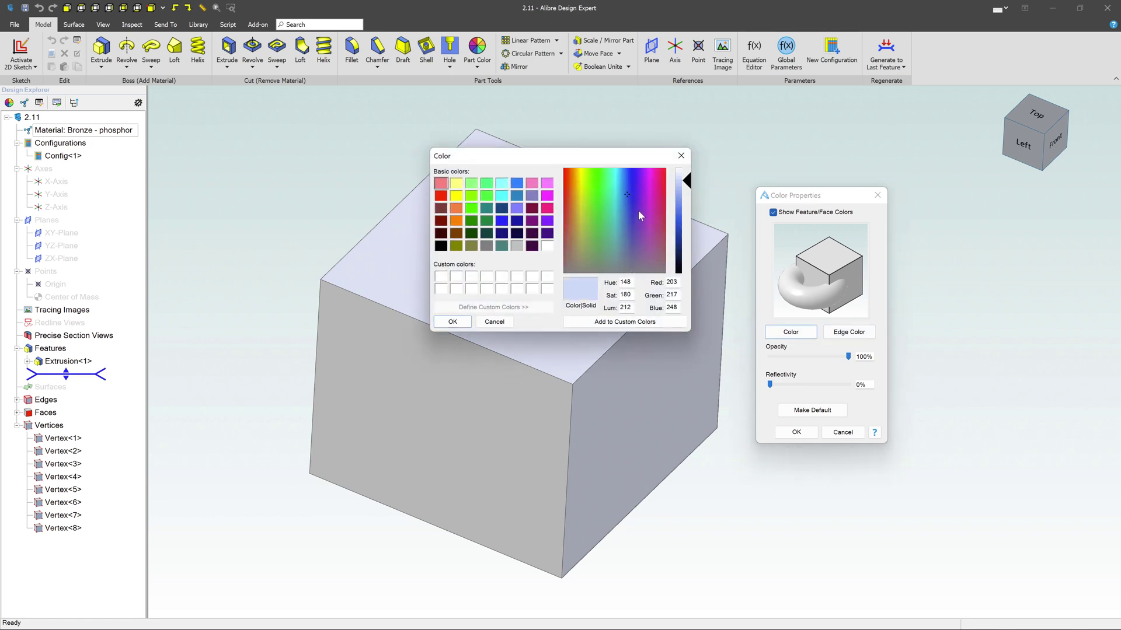
mouse_move(633, 188)
mouse_down()
mouse_move(641, 193)
mouse_move(634, 176)
mouse_move(635, 190)
mouse_up()
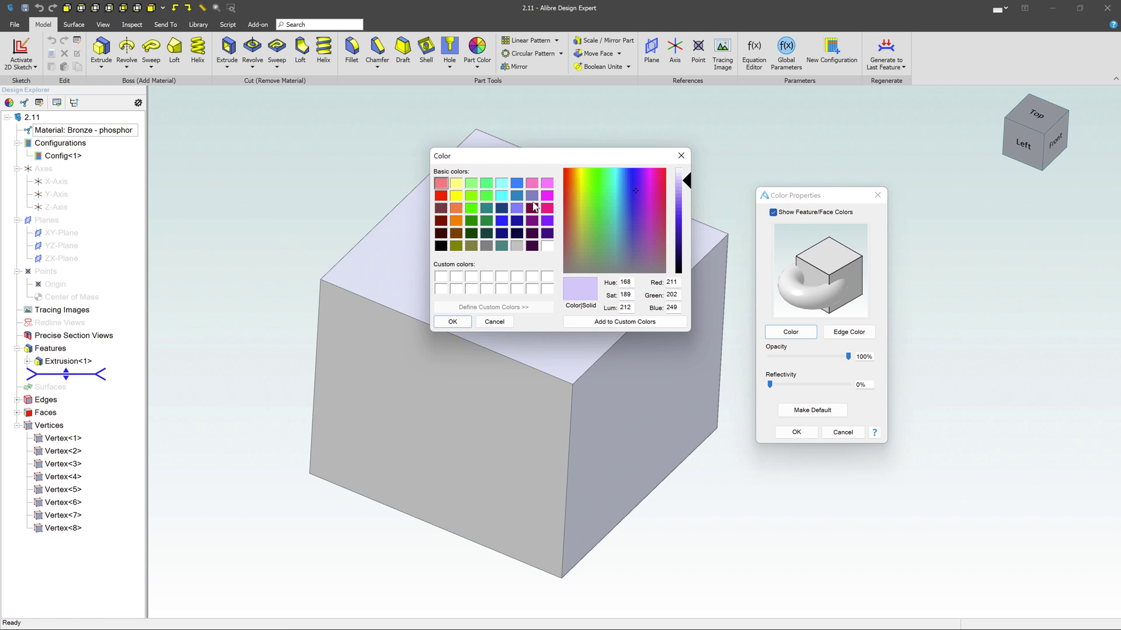
click(444, 196)
click(456, 197)
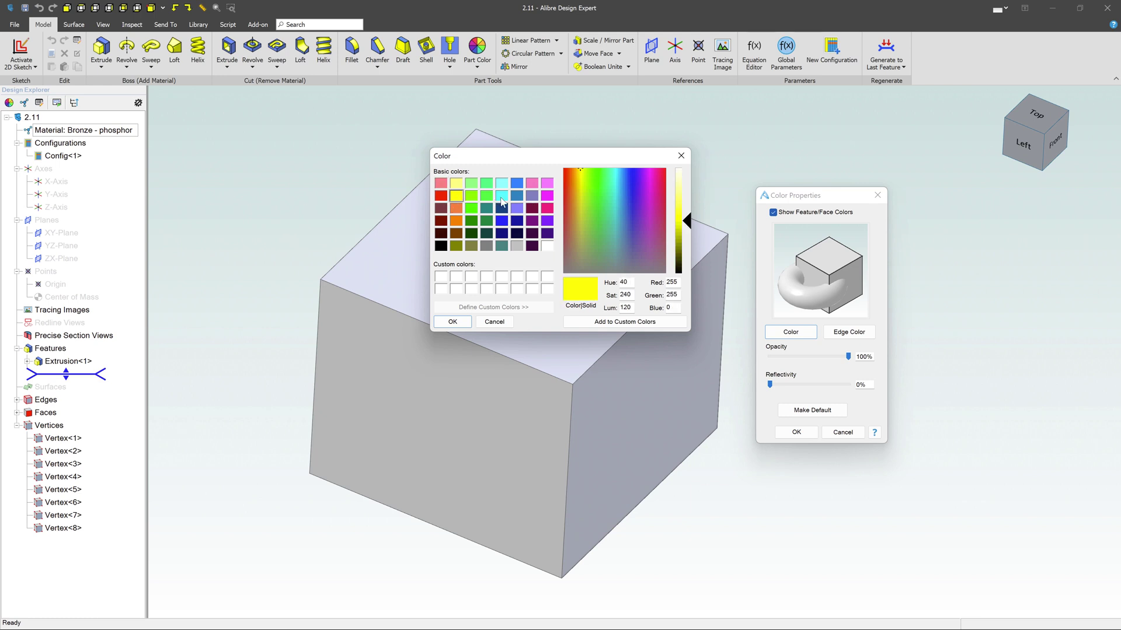
click(502, 196)
click(517, 196)
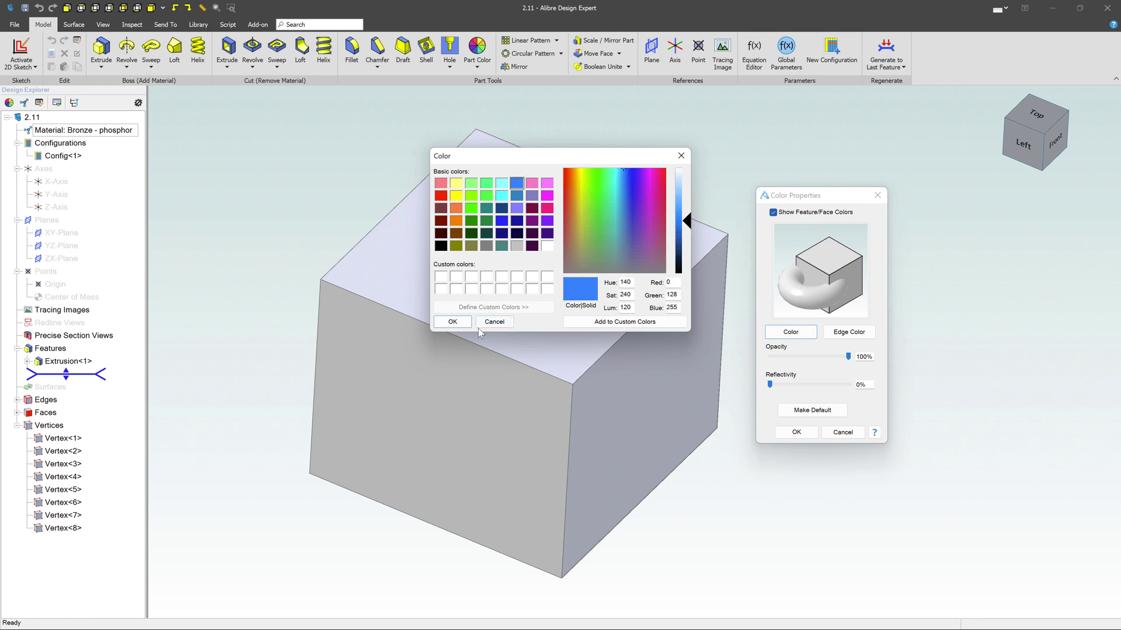
Step: Confirm the blue colour and apply it with 60% opacity and 52% reflectivity
click(453, 322)
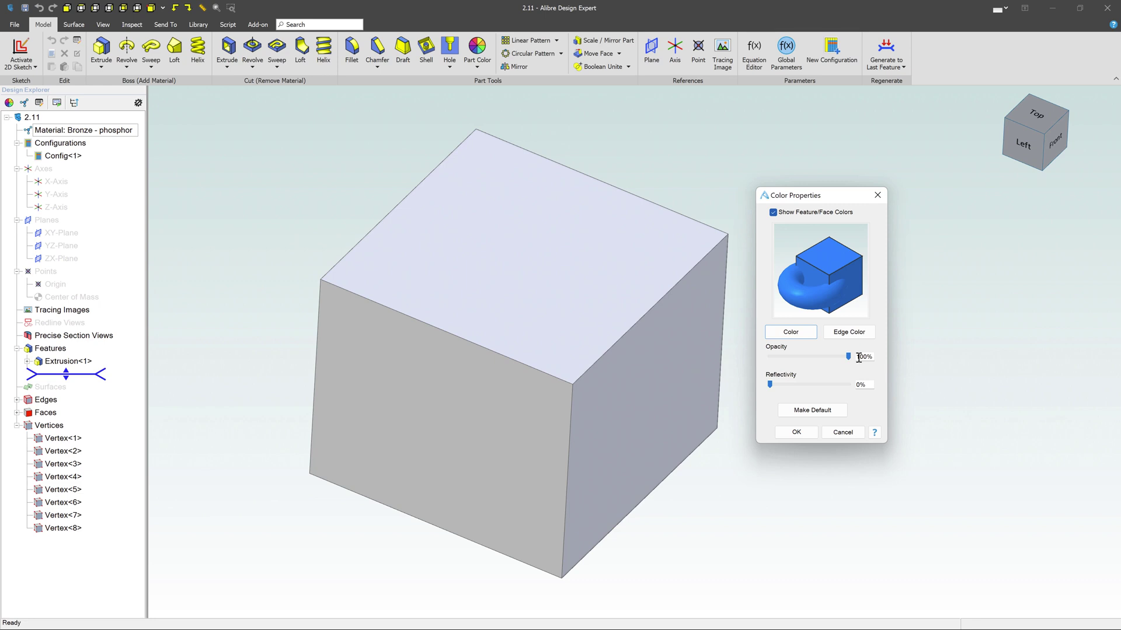
mouse_move(836, 361)
mouse_down()
mouse_move(789, 359)
mouse_move(816, 356)
mouse_up()
click(811, 385)
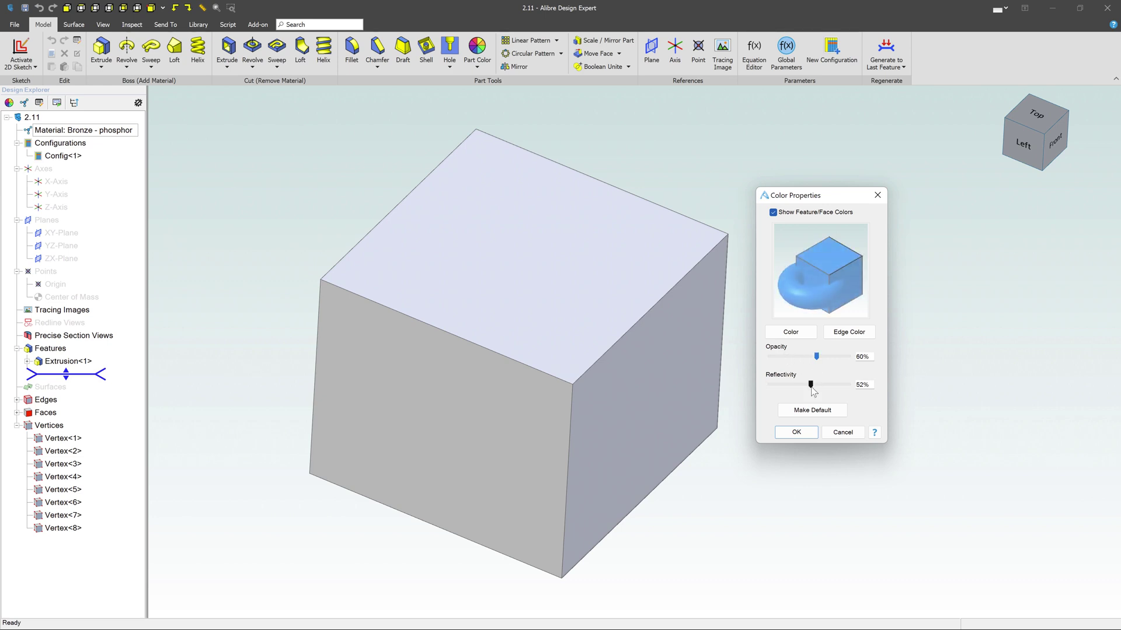
click(625, 281)
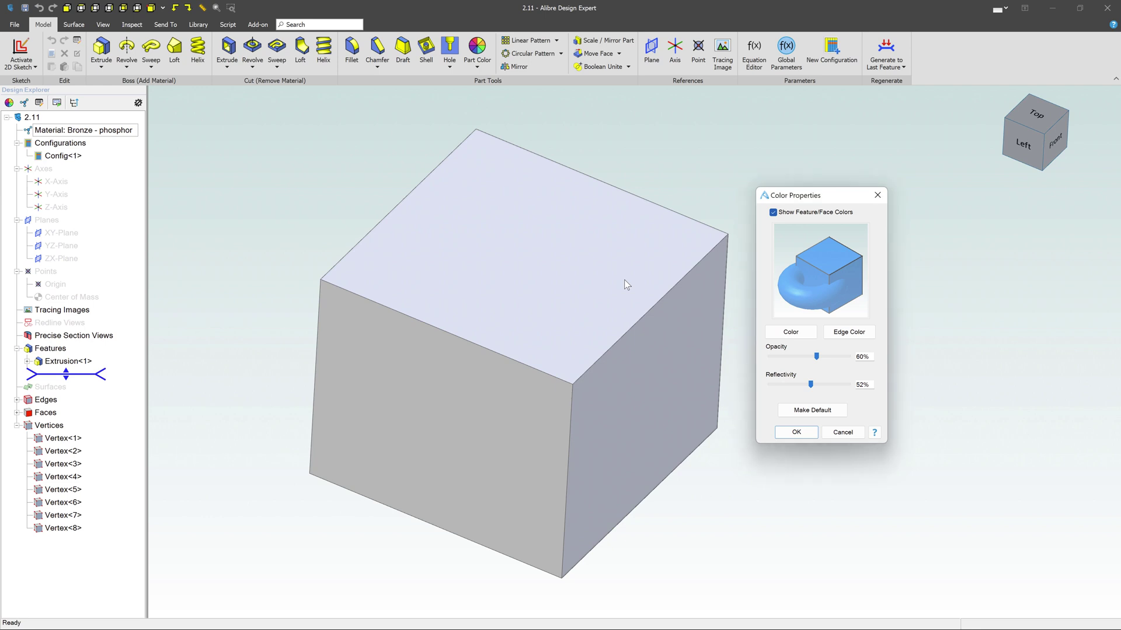
click(794, 432)
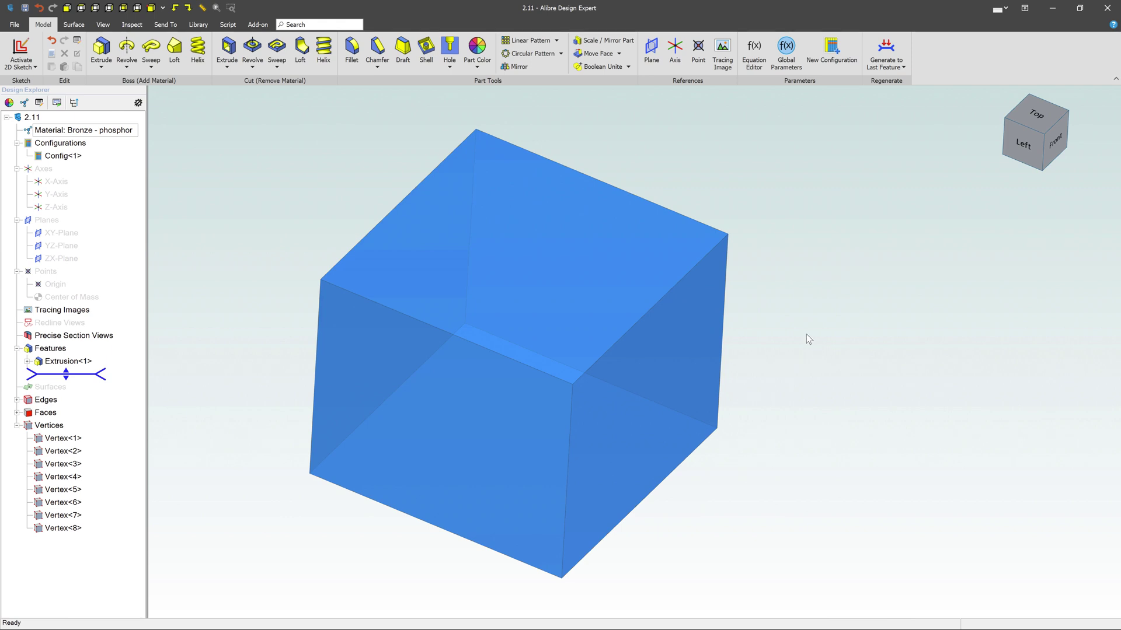
Step: Raise the blue part's opacity back to 100% in Part Color
middle_drag(874, 355, 794, 350)
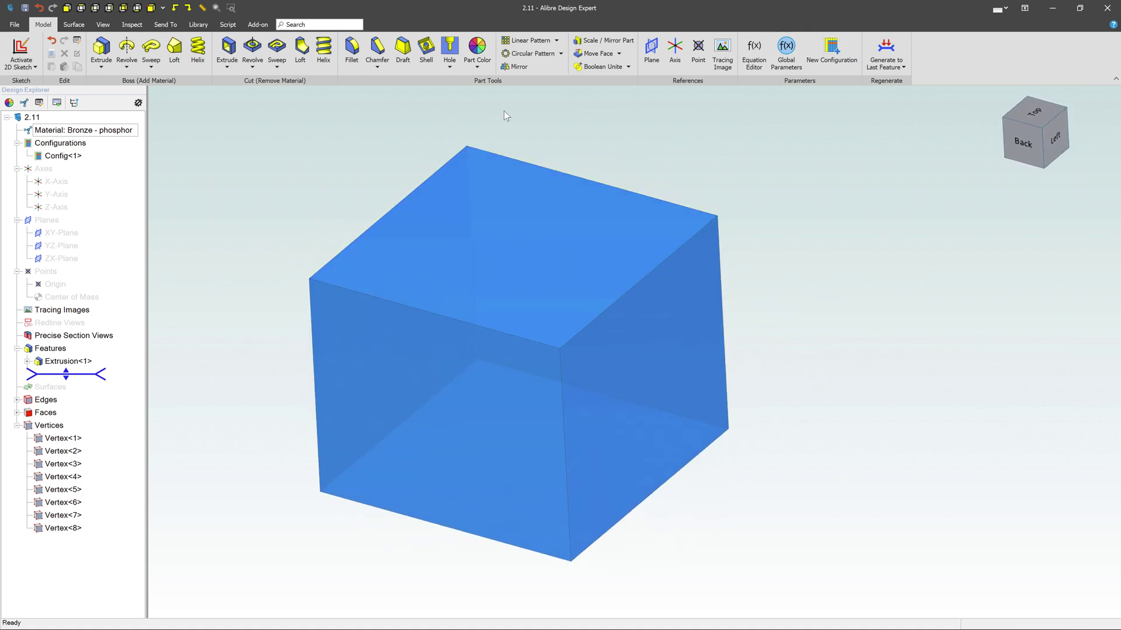
click(477, 52)
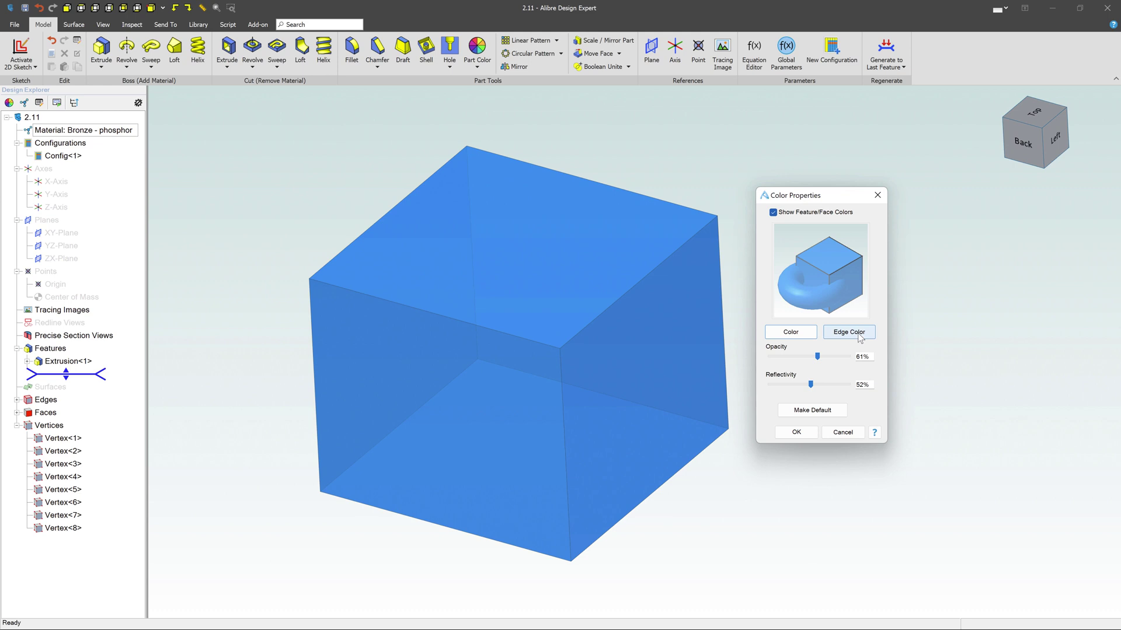
drag(819, 356, 848, 357)
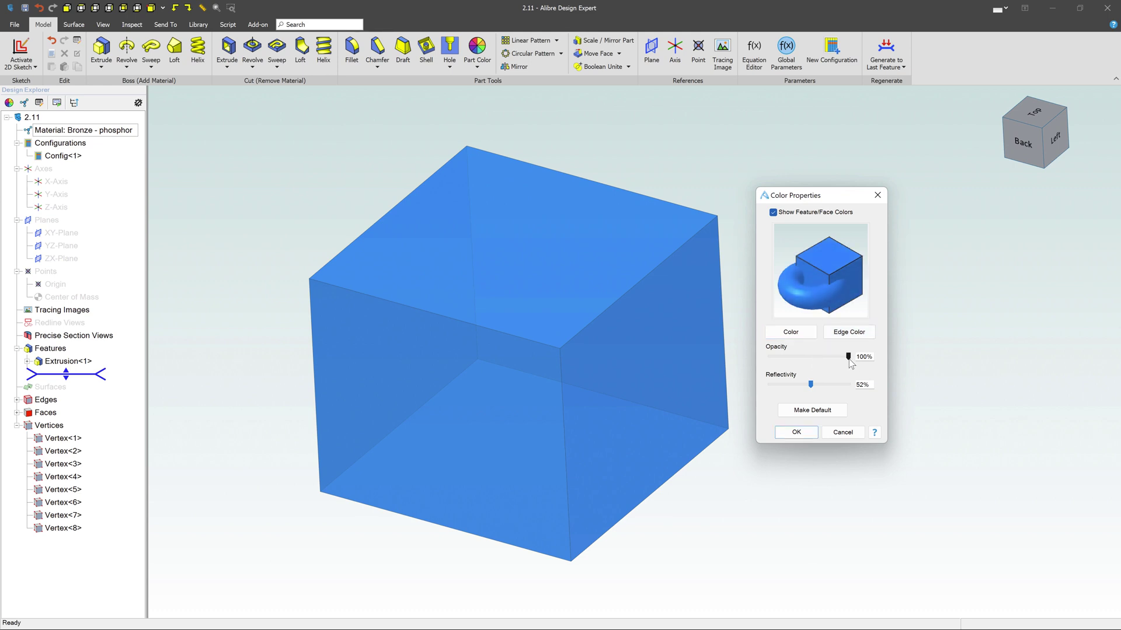
click(813, 433)
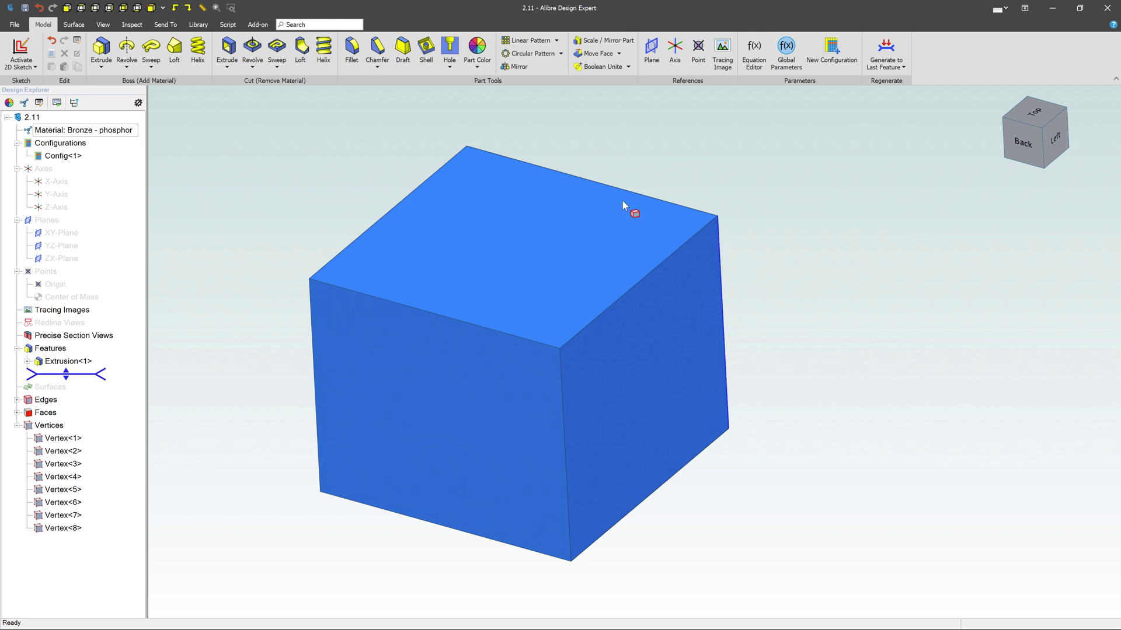
Step: Give the cube's right face a red Face Color at 47% opacity
click(478, 68)
click(497, 100)
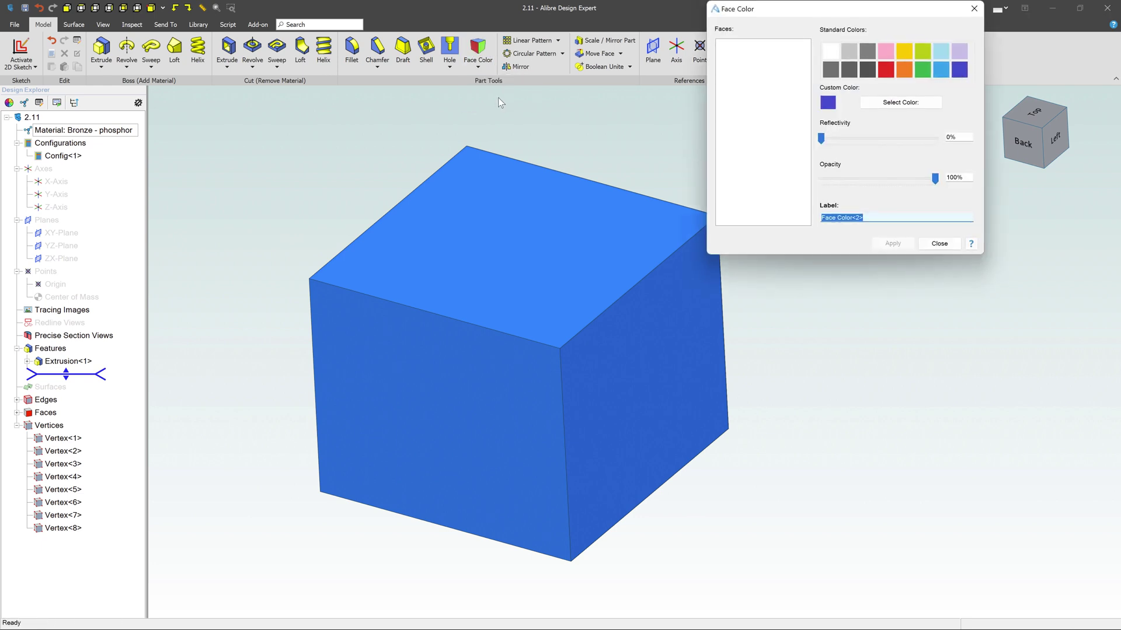
click(665, 292)
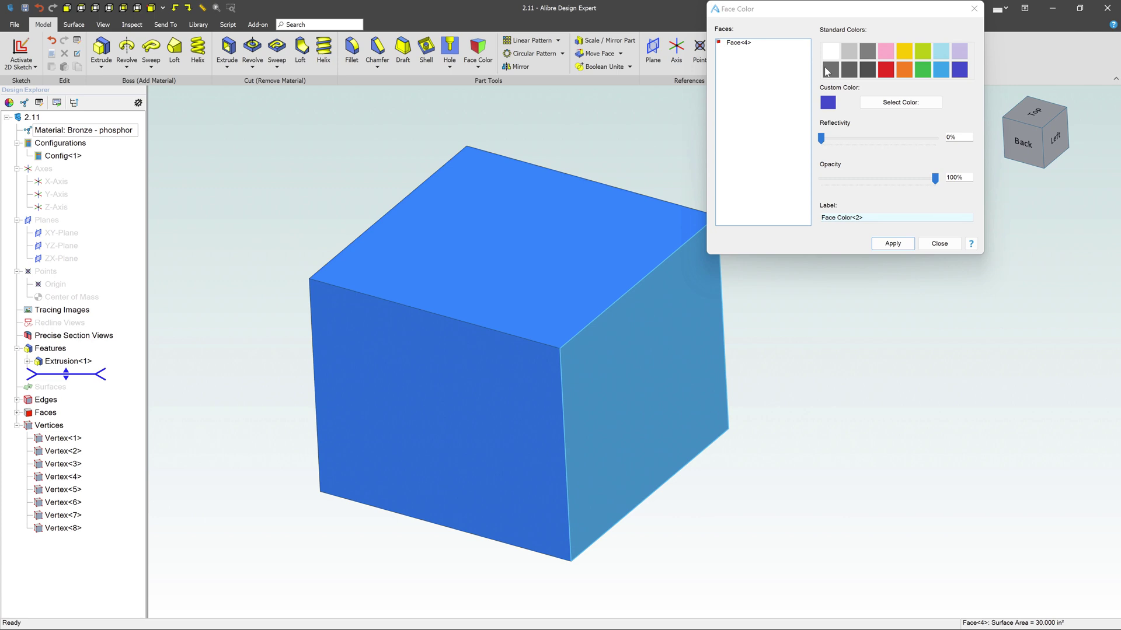
click(892, 71)
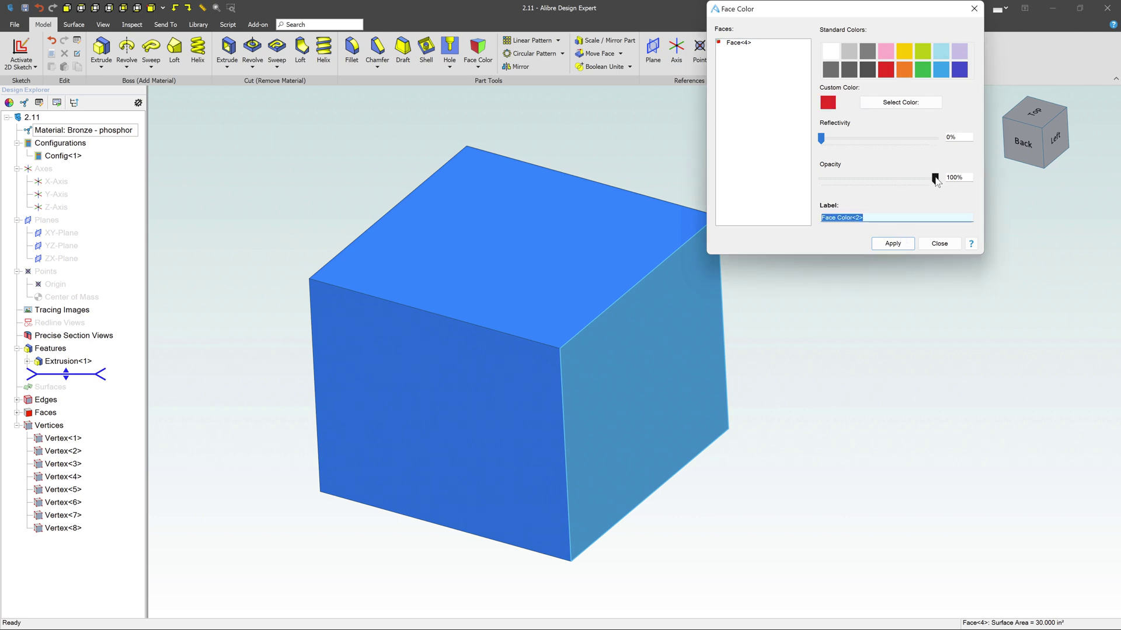
drag(934, 177, 874, 178)
click(908, 243)
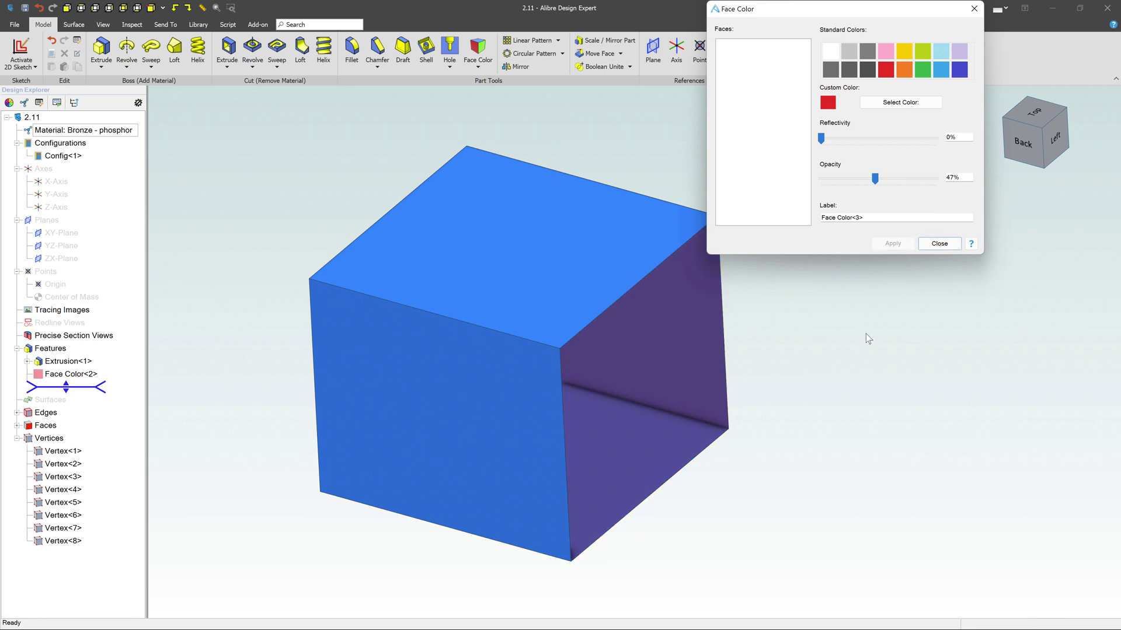
click(867, 334)
click(921, 248)
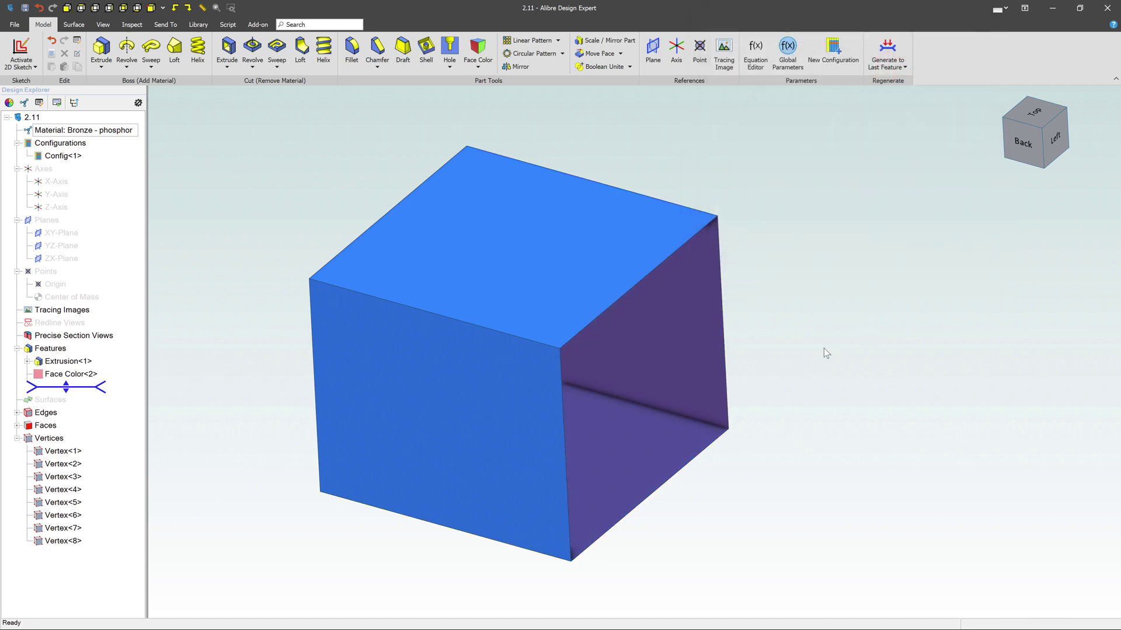
Step: Orbit the cube to see its interior through the translucent purple face
middle_drag(824, 347, 836, 327)
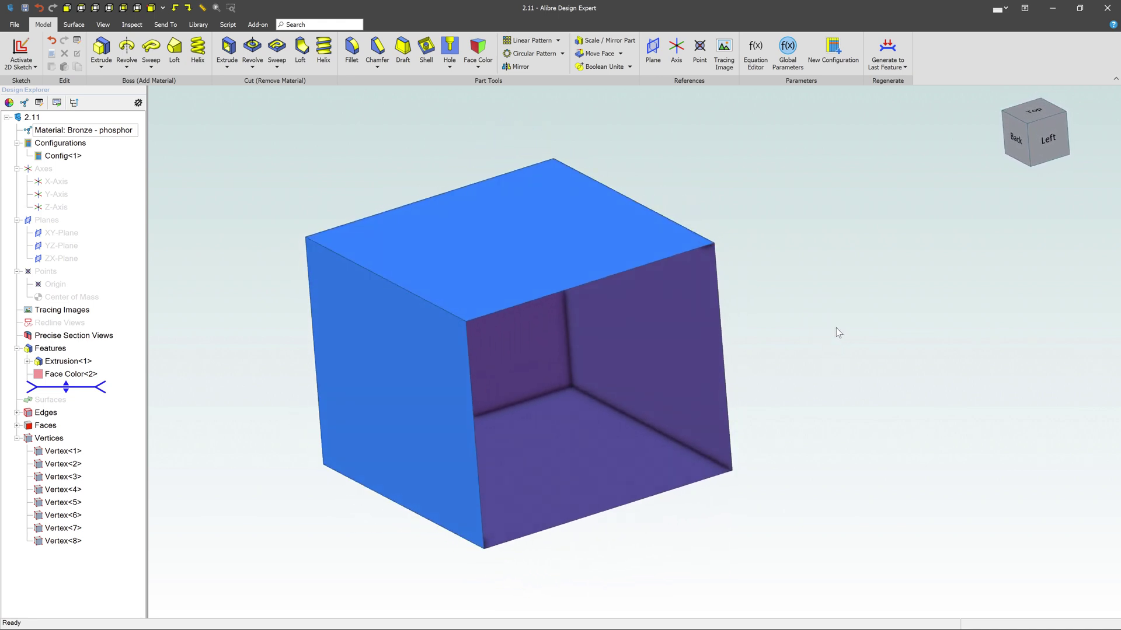